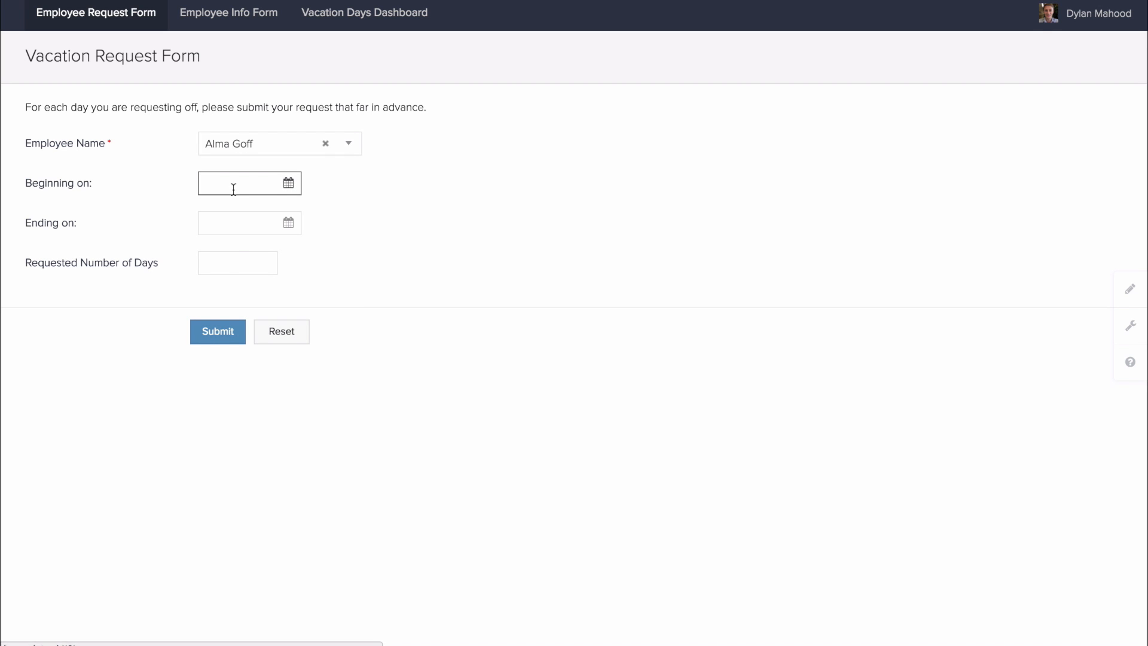
Submit a 56-day vacation request and dismiss the exceeded-vacation-days warning
left_click(240, 264)
type("56")
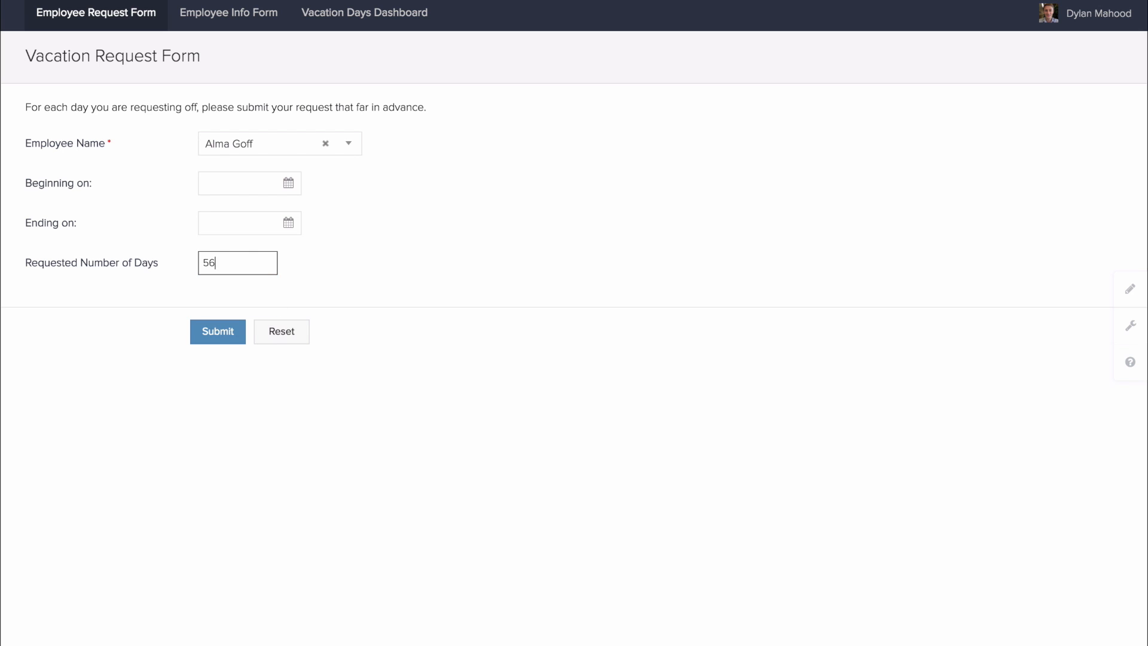
left_click(215, 339)
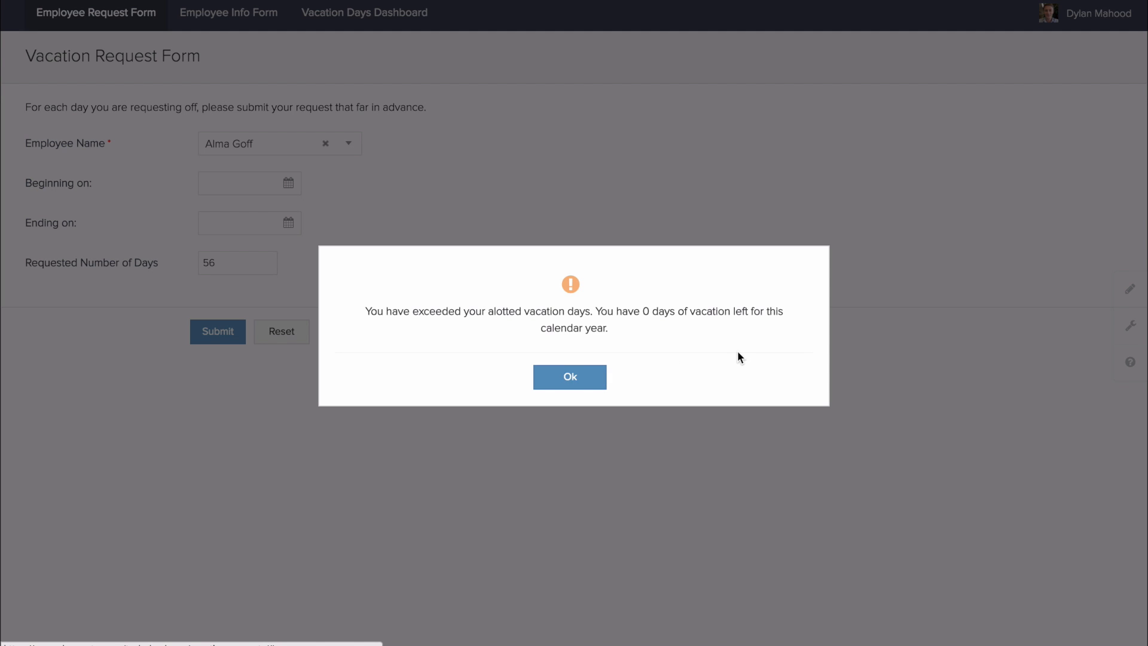
left_click(569, 378)
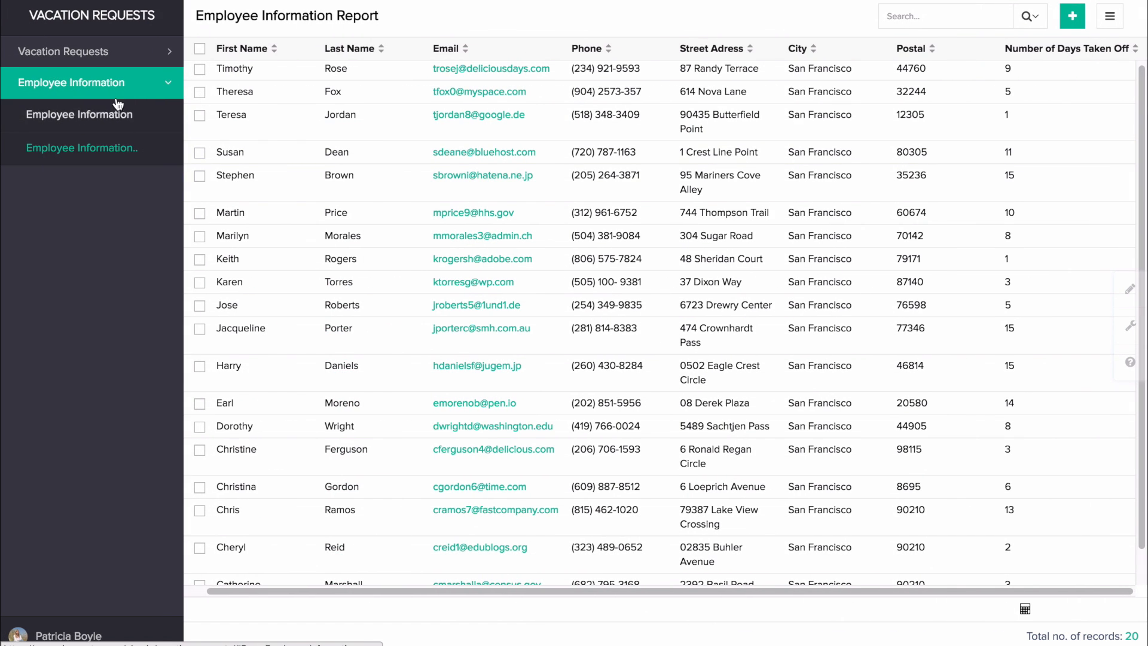
Enter edit mode for the Vacation Requests app and return to its dashboard
left_click(1130, 289)
left_click(36, 66)
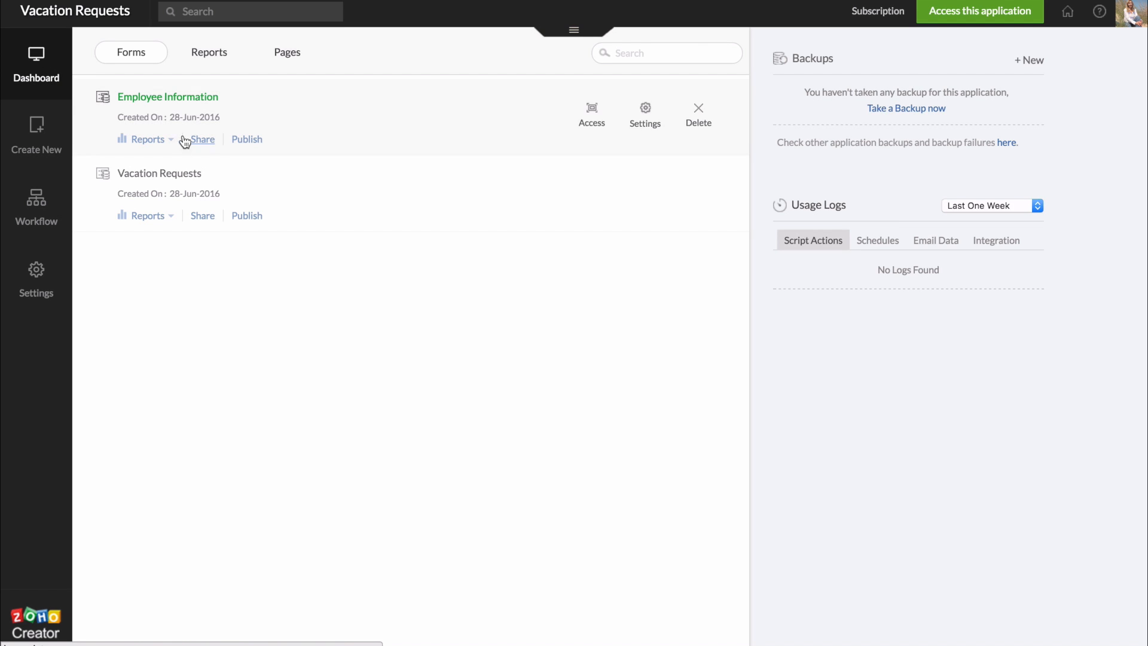
Open the Vacation Requests form in the builder and delete its Employee Name field
left_click(167, 175)
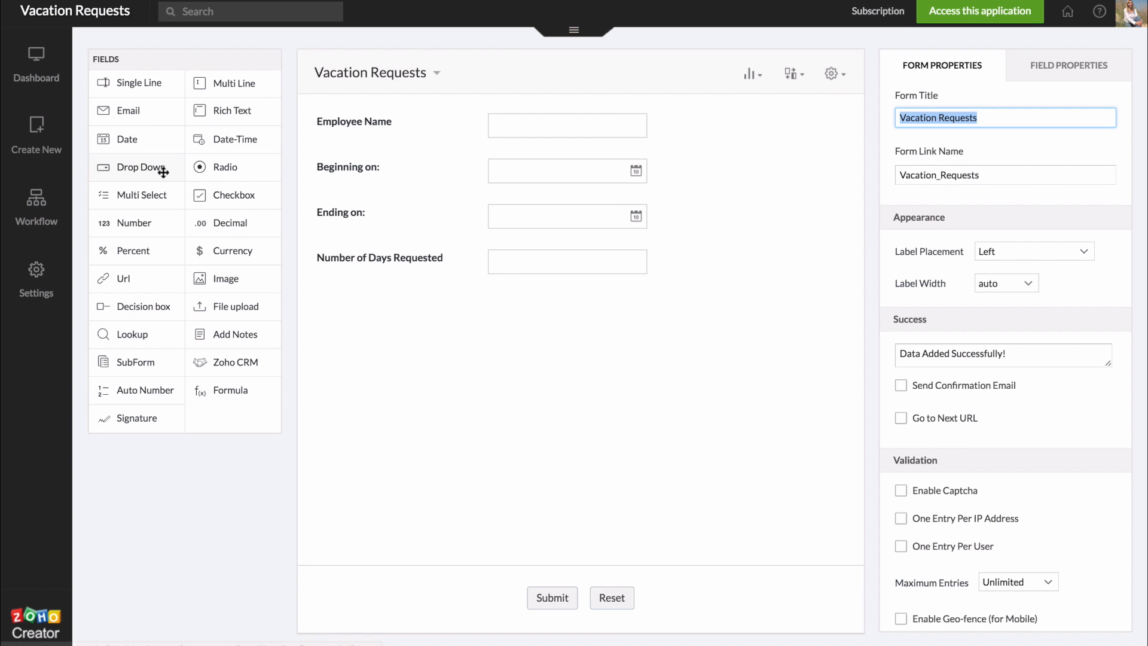
left_click(402, 125)
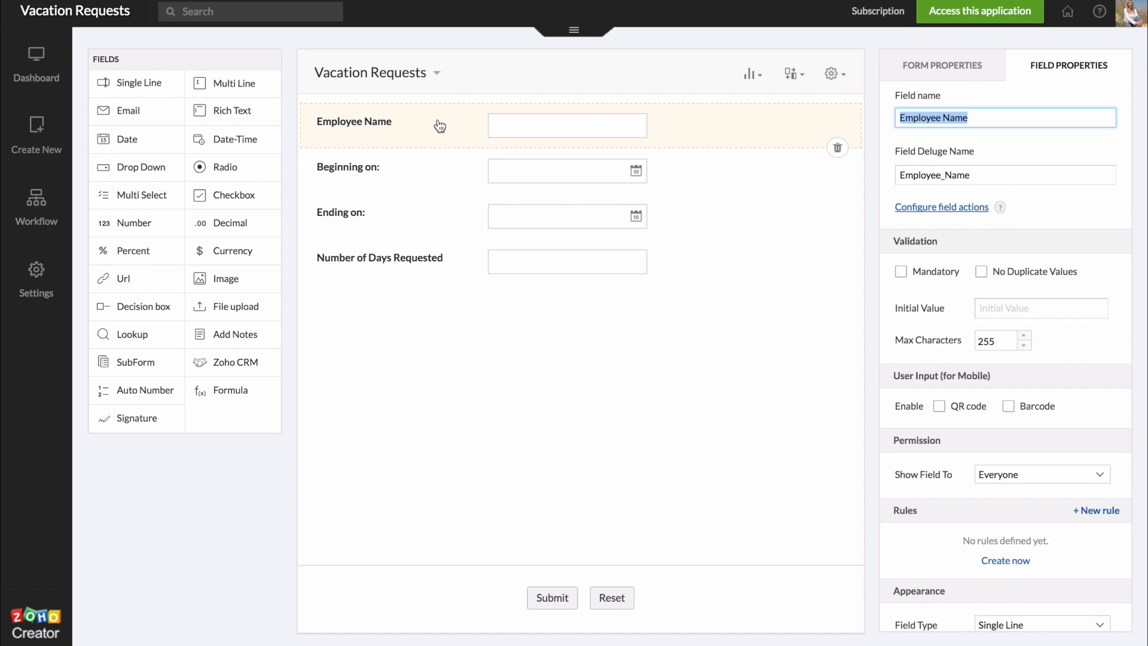
left_click(838, 149)
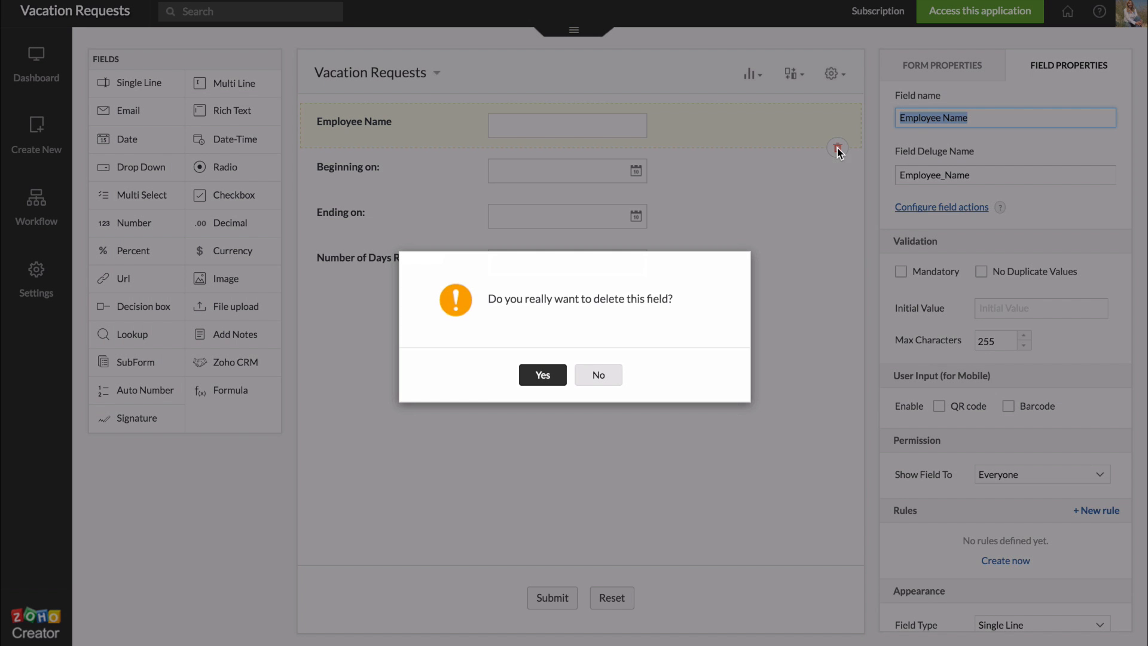
left_click(548, 371)
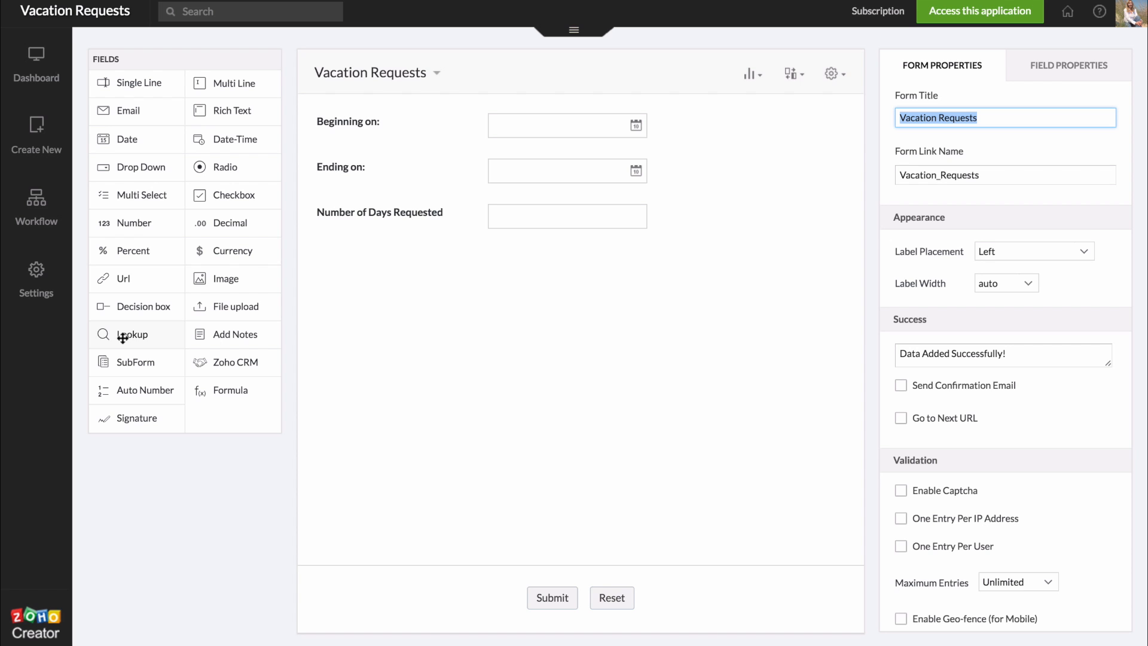
Add a Dropdown lookup at the form top showing First Name from Employee Information
left_click_drag(123, 339, 354, 129)
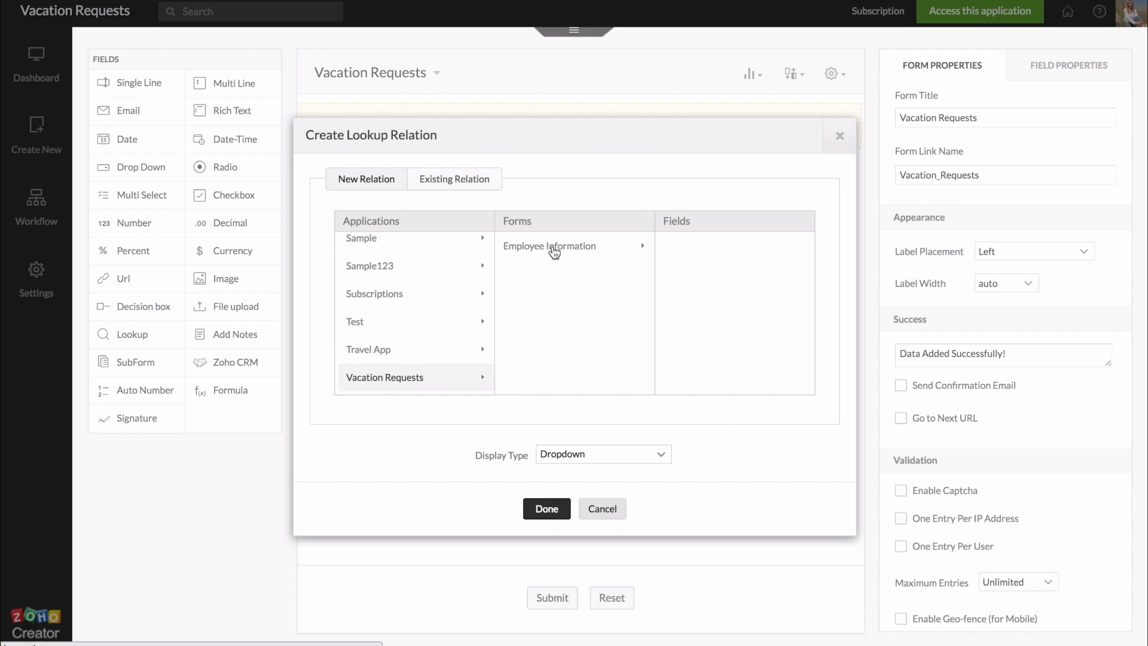
left_click(554, 251)
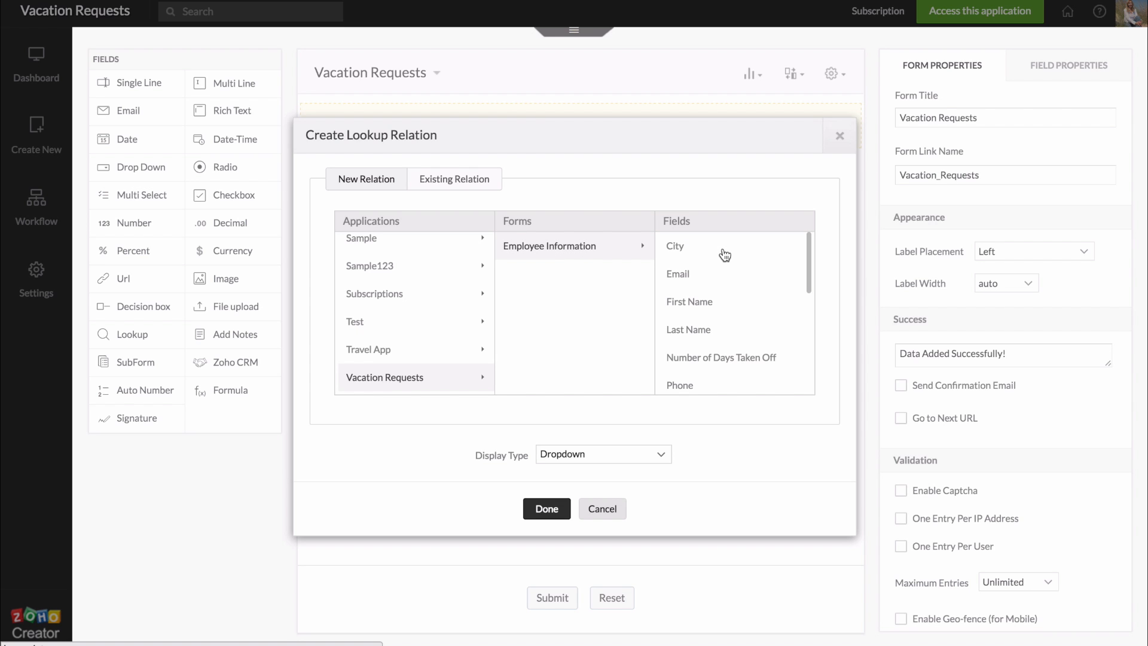
left_click(692, 300)
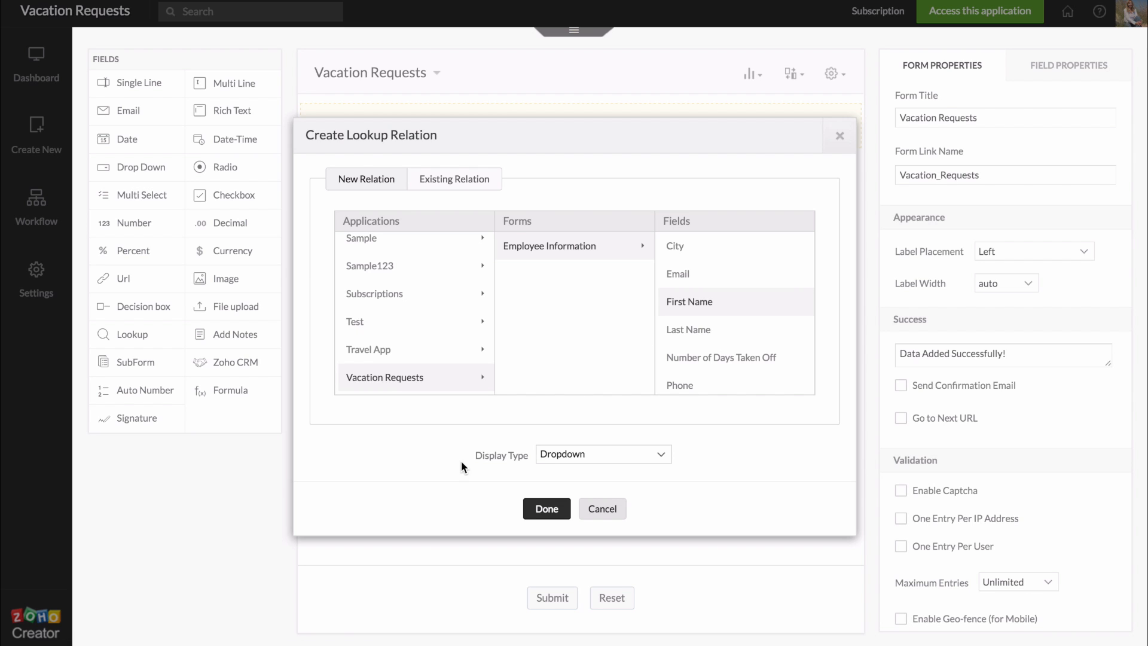
left_click(660, 456)
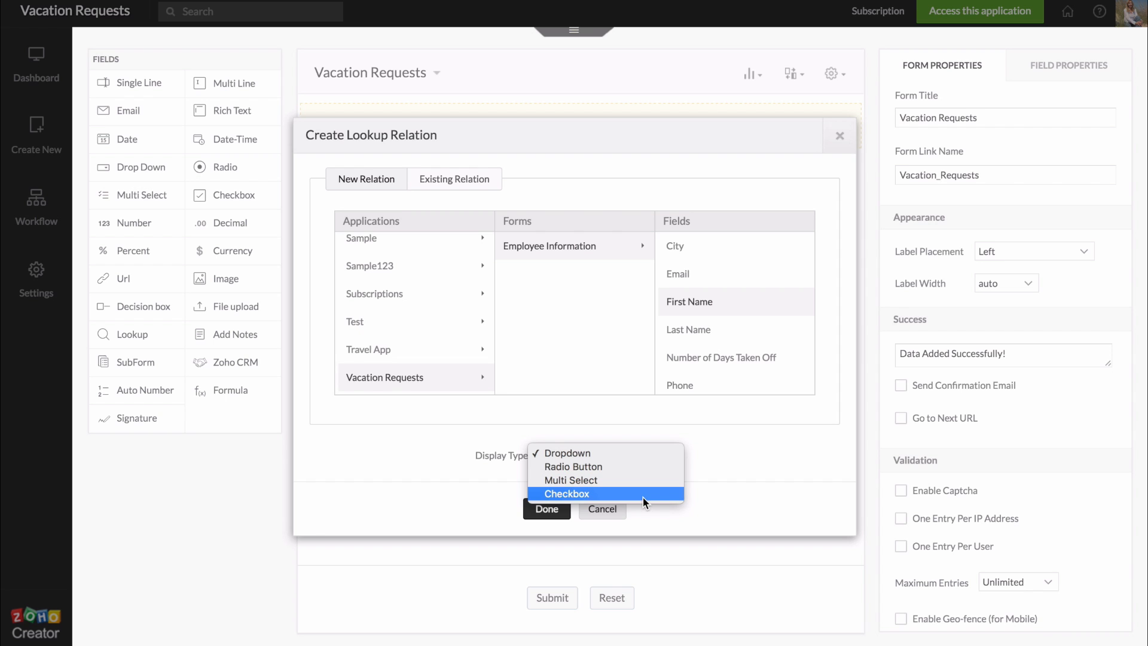
left_click(616, 452)
left_click(545, 508)
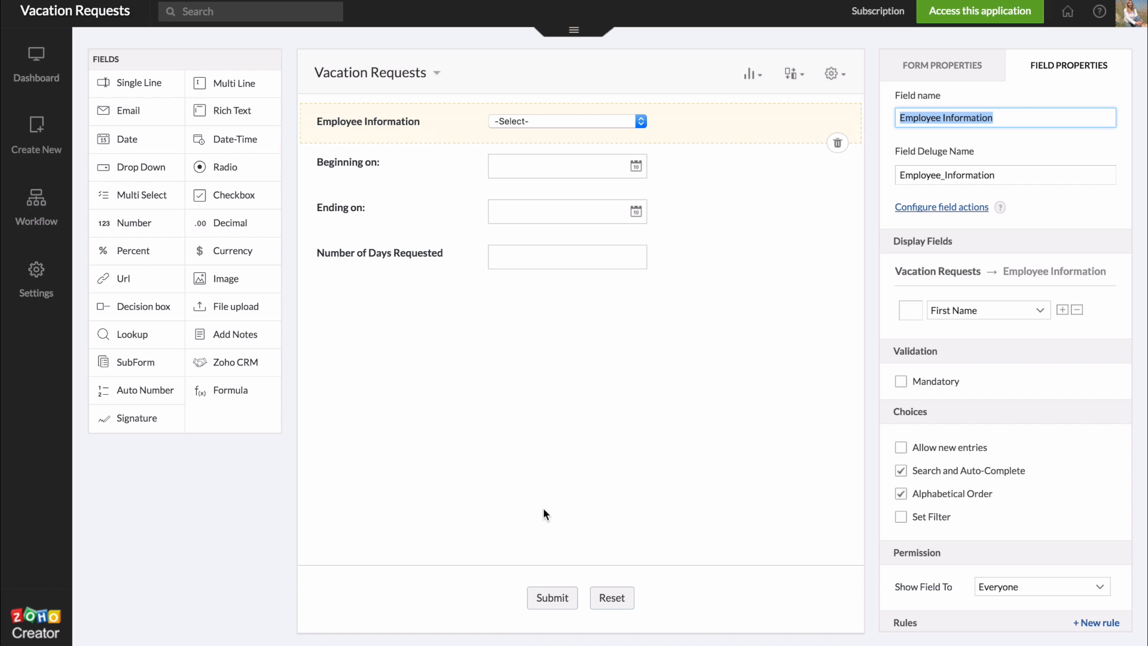
Rename the lookup field to 'Employee Name'
type("Employee Fi")
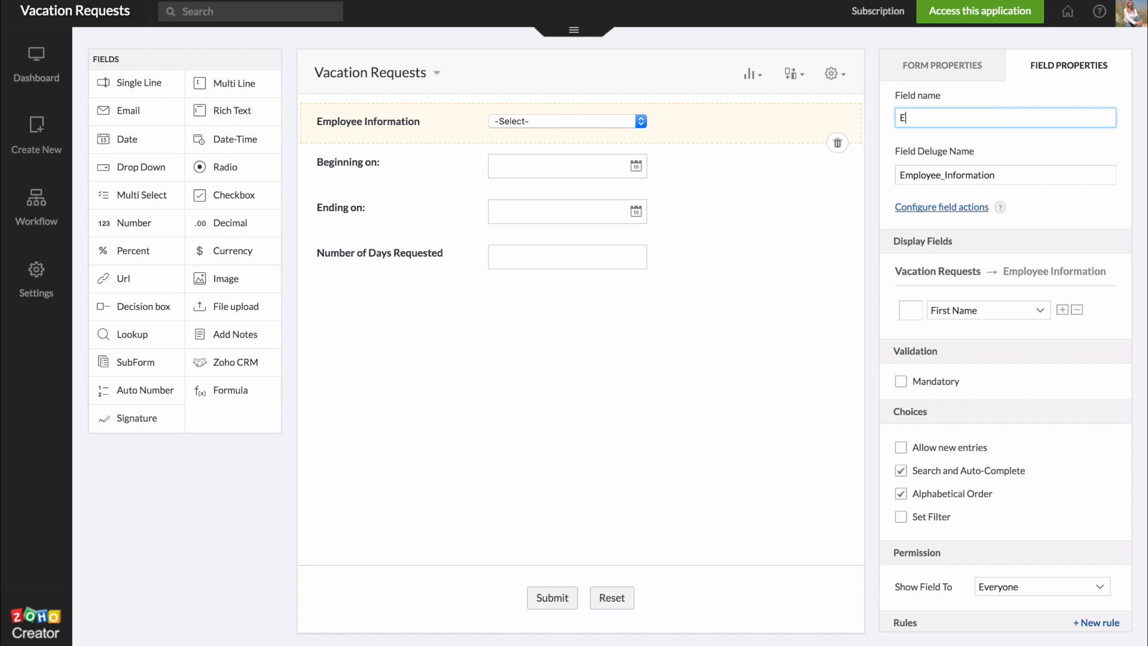
key("BackSpace")
key("BackSpace")
type("Name")
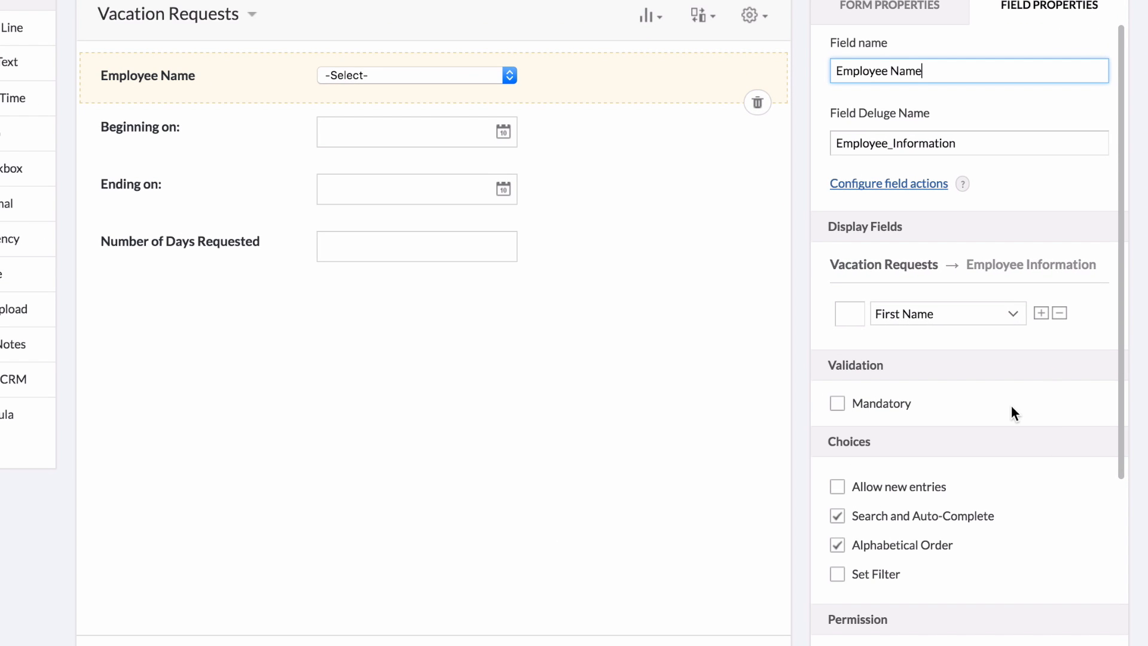
Add Last Name as a second display field and remove the '-' separator
left_click(1041, 313)
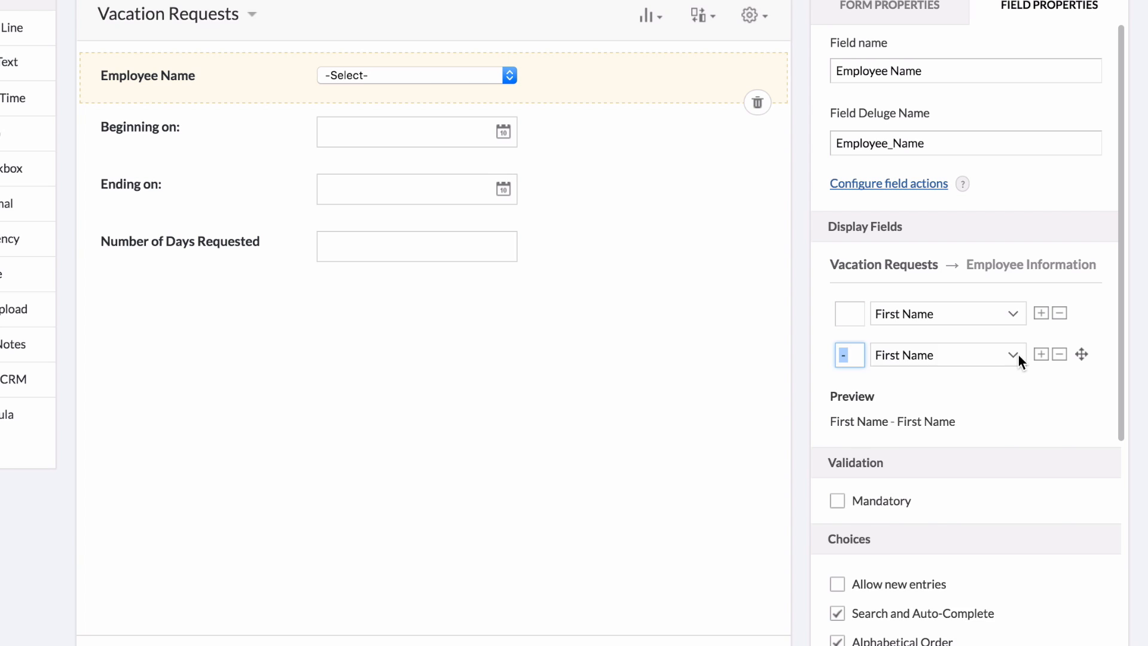
left_click(1018, 354)
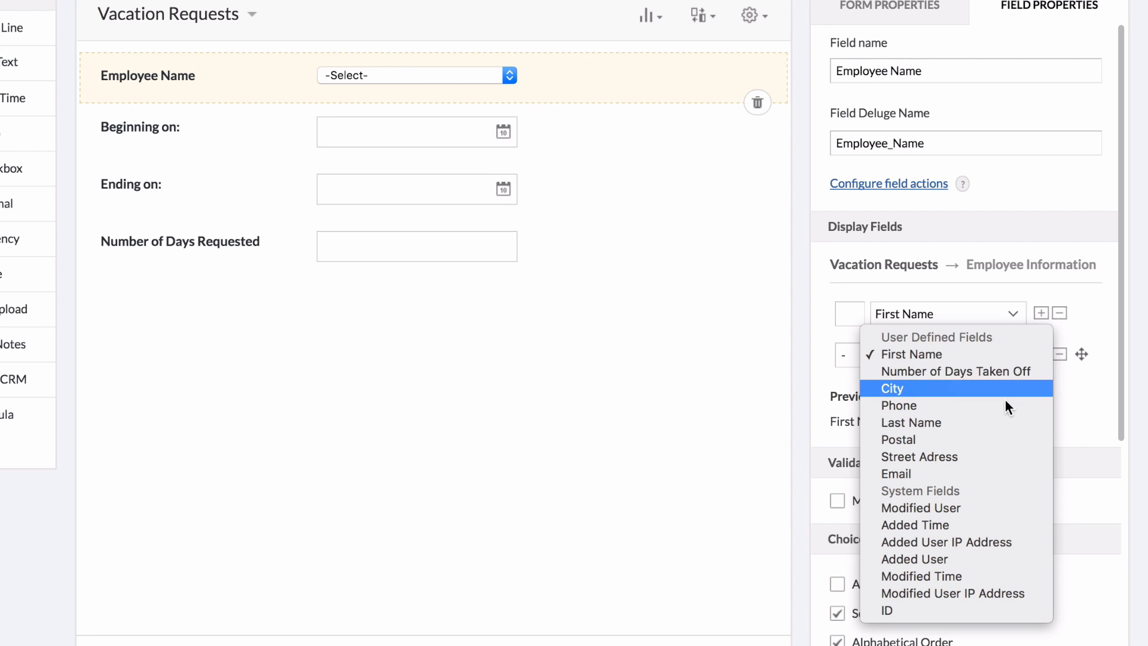
left_click(983, 425)
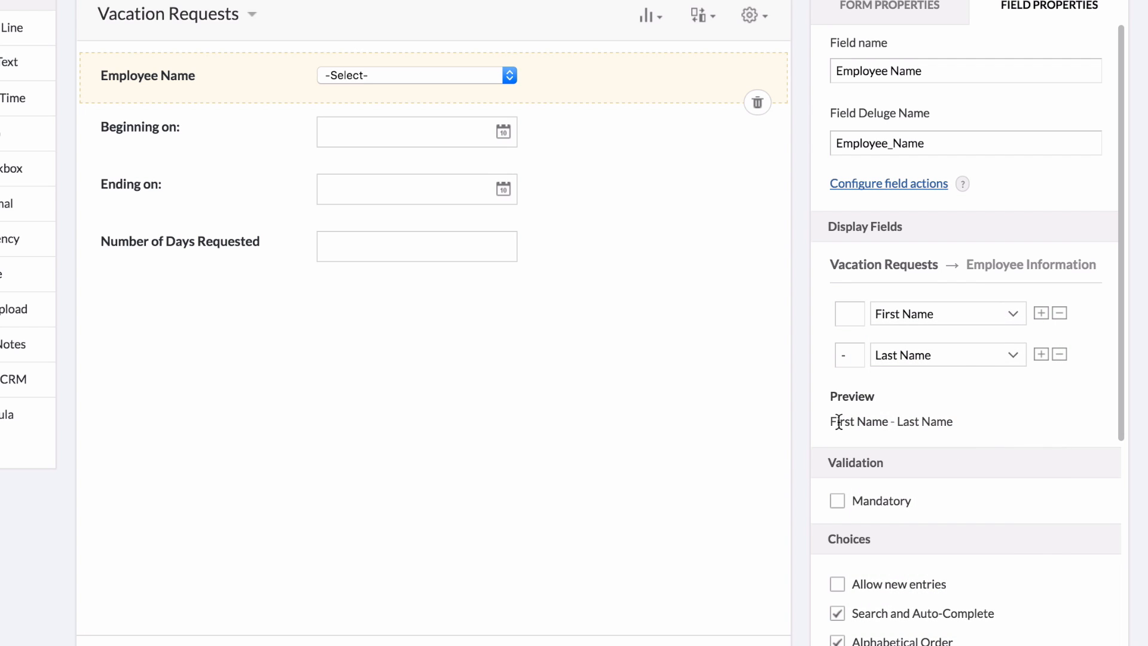
left_click(849, 355)
key("BackSpace")
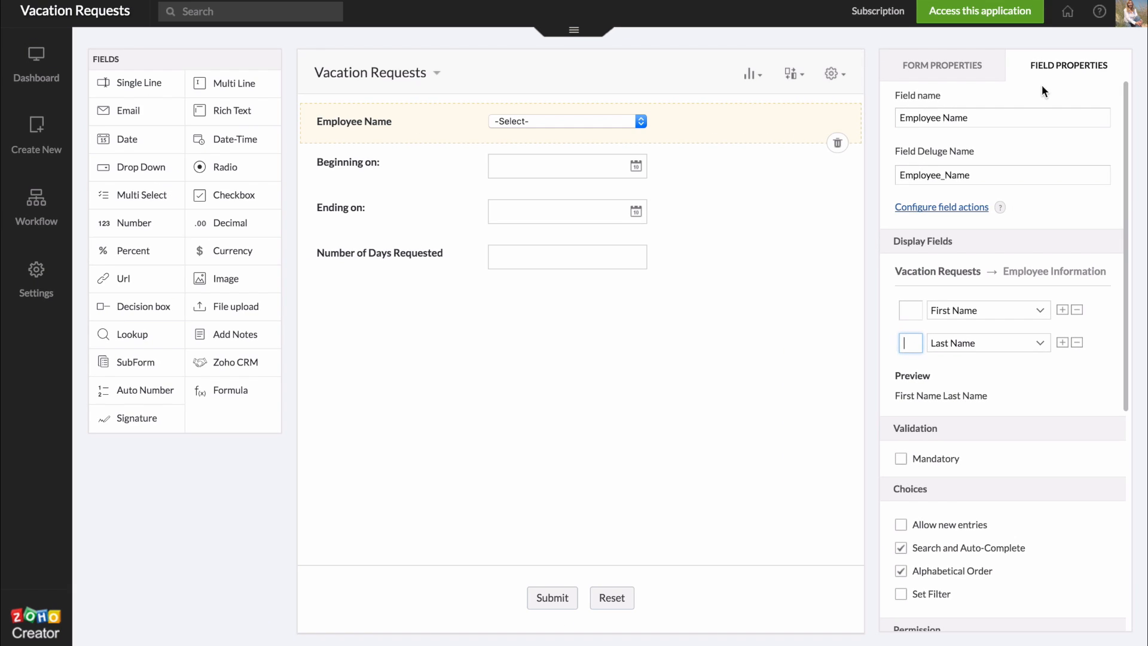
left_click(974, 12)
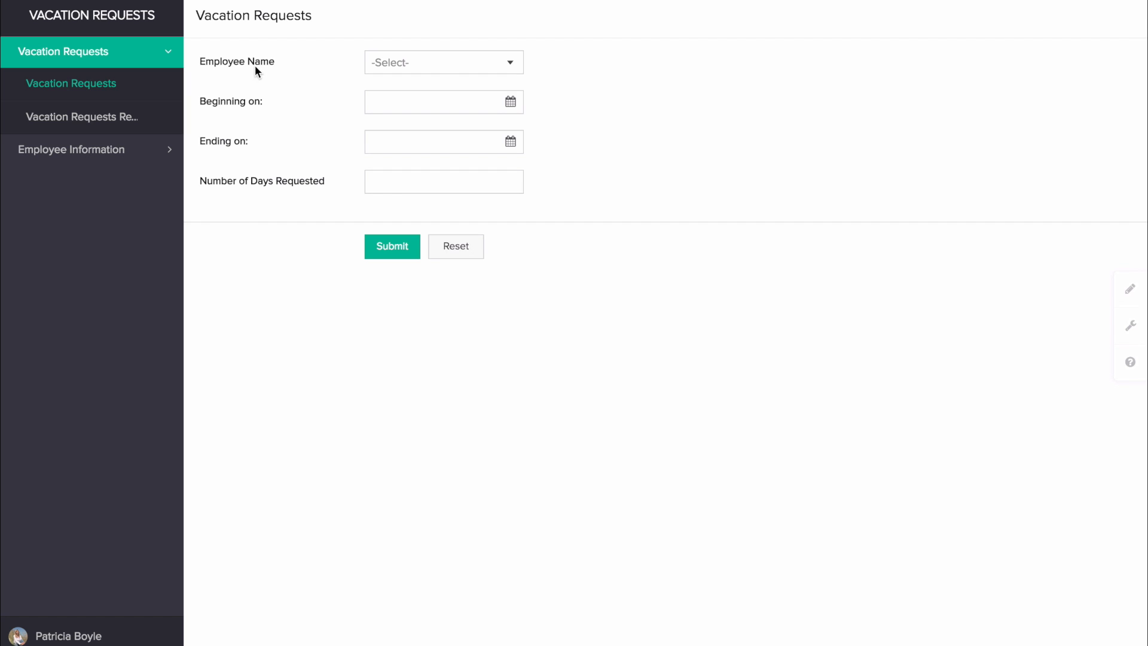
Browse the Employee Name dropdown's full names and select the employee matching 'su'
left_click(513, 63)
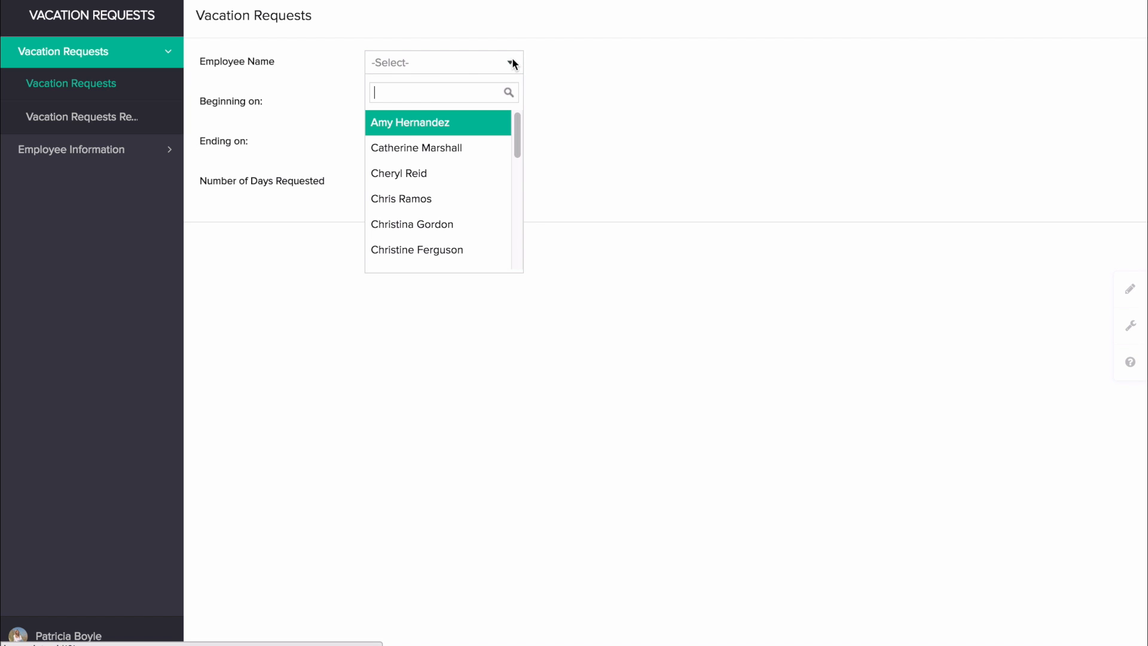
scroll(450, 190, "down", 6)
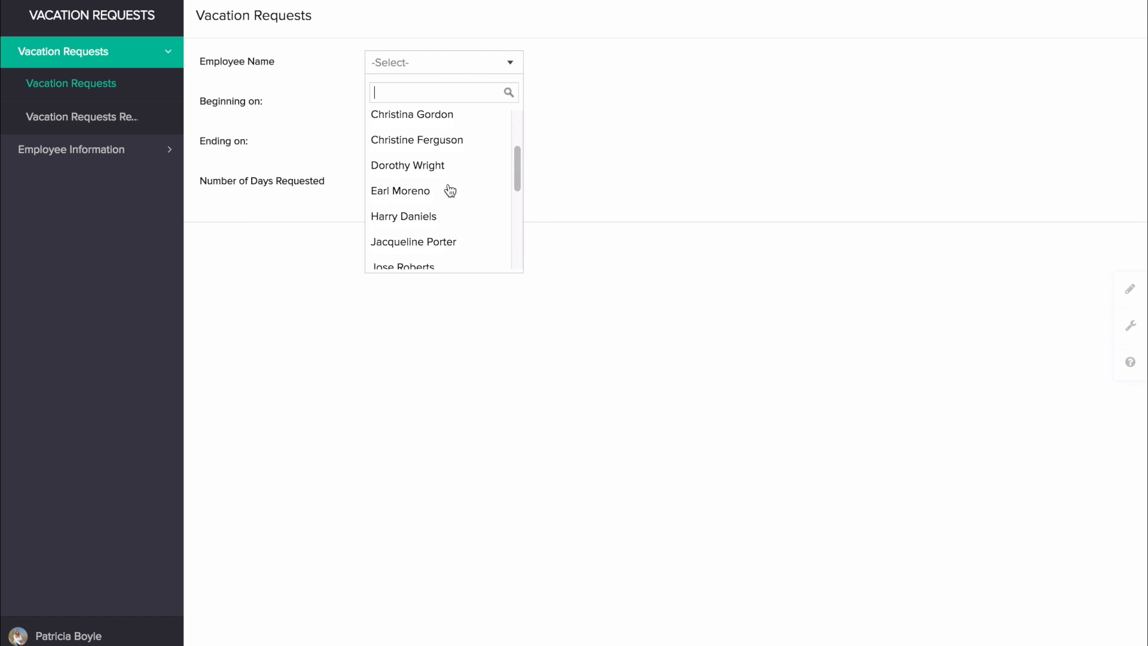
scroll(450, 191, "up", 8)
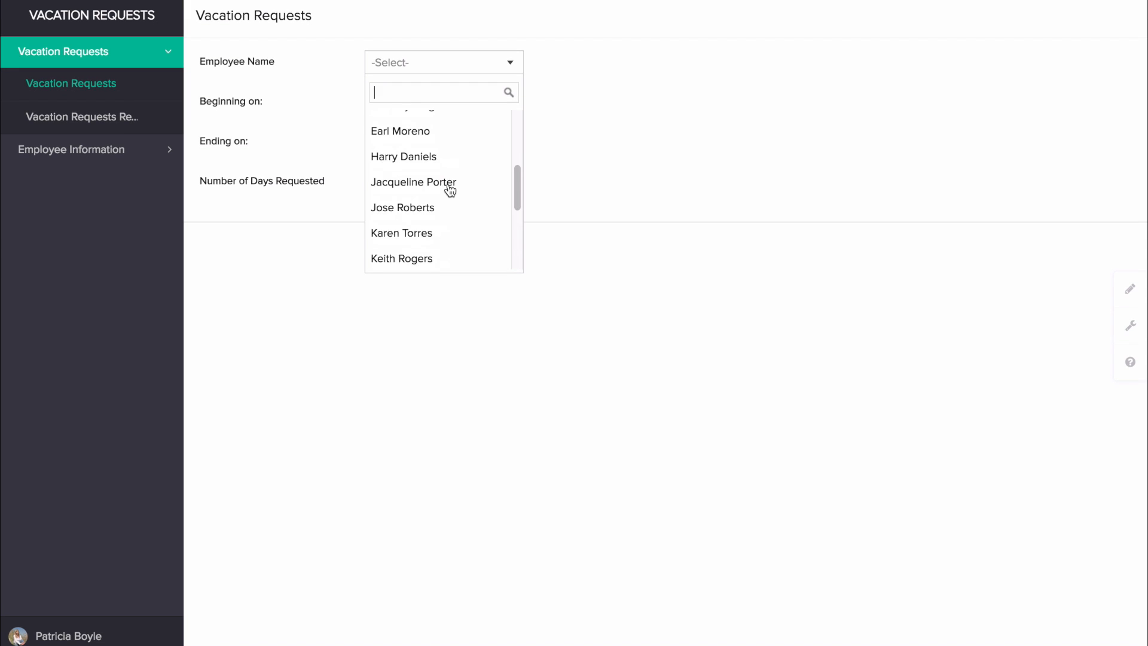
scroll(450, 191, "down", 6)
scroll(450, 190, "down", 1)
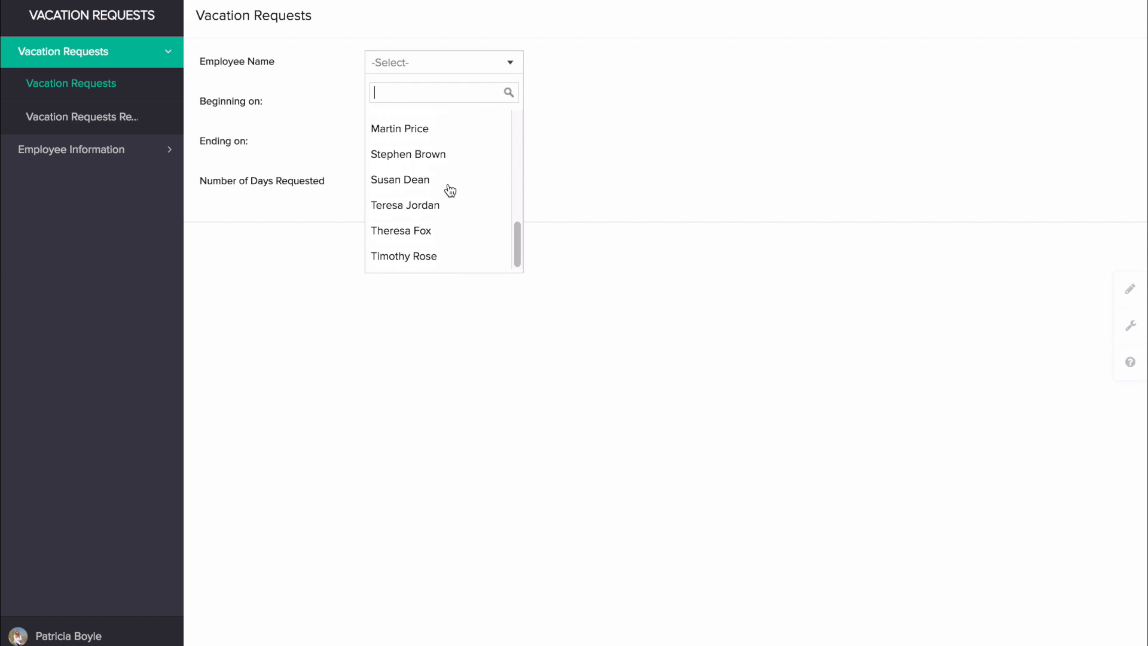
scroll(450, 191, "up", 8)
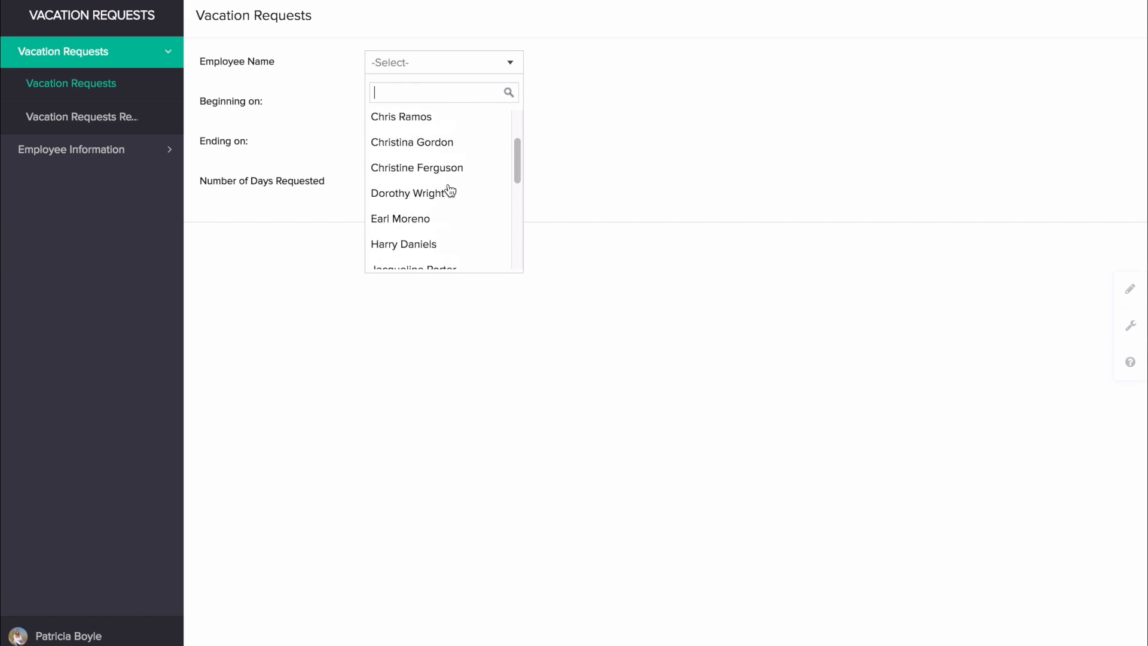
scroll(450, 191, "up", 1)
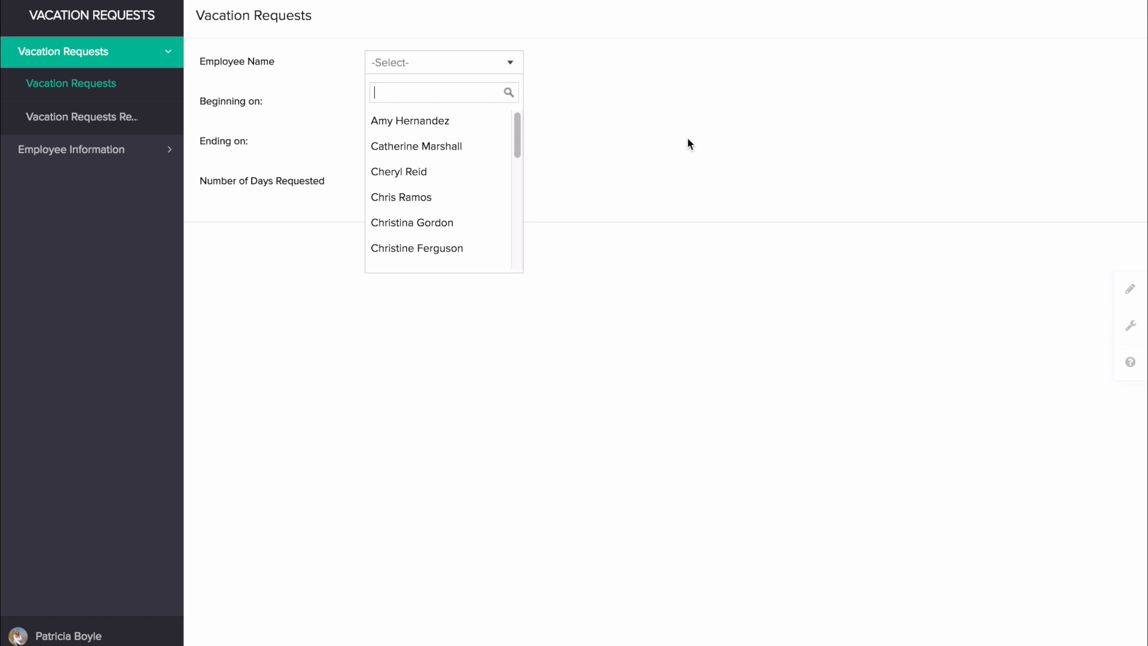
type("su")
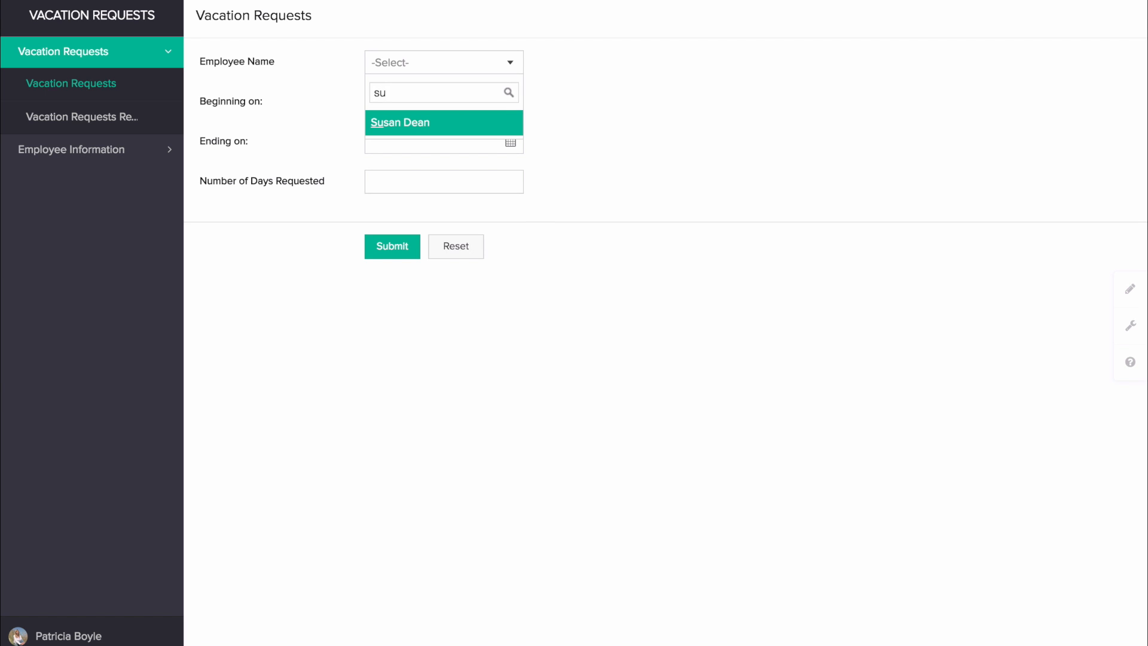
key("Return")
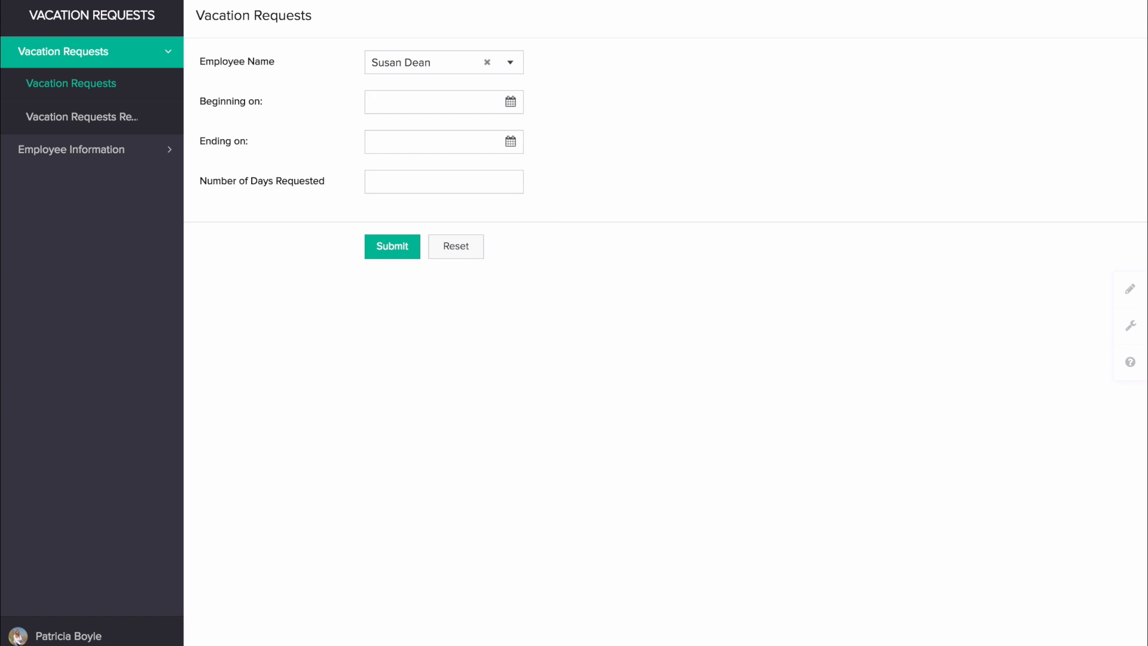